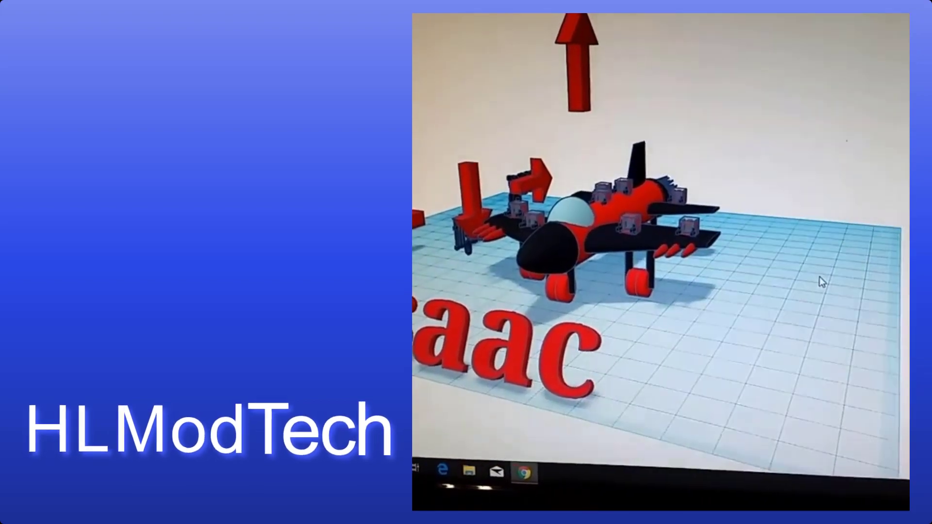
Orbit the camera around Isaac's red-and-black jet to a side view.
{"action": "right_click_drag", "start_coordinate": [716, 294], "coordinate": [645, 295]}
{"action": "right_click_drag", "start_coordinate": [564, 293], "coordinate": [499, 289]}
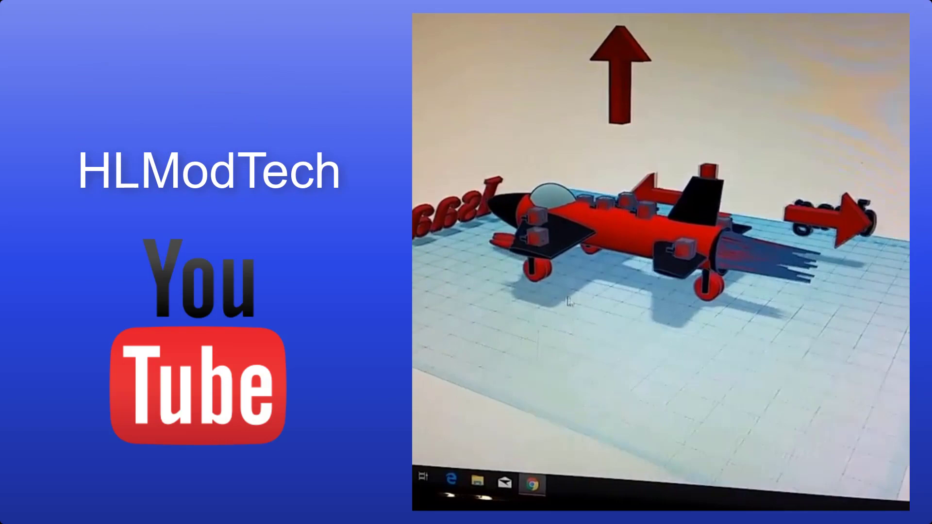
Orbit around Priya's grey unicorn head, tilting top-down until the name block faces forward.
{"action": "mouse_move", "coordinate": [658, 312]}
{"action": "right_mouse_down"}
{"action": "mouse_move", "coordinate": [718, 318]}
{"action": "mouse_move", "coordinate": [782, 299]}
{"action": "right_mouse_up"}
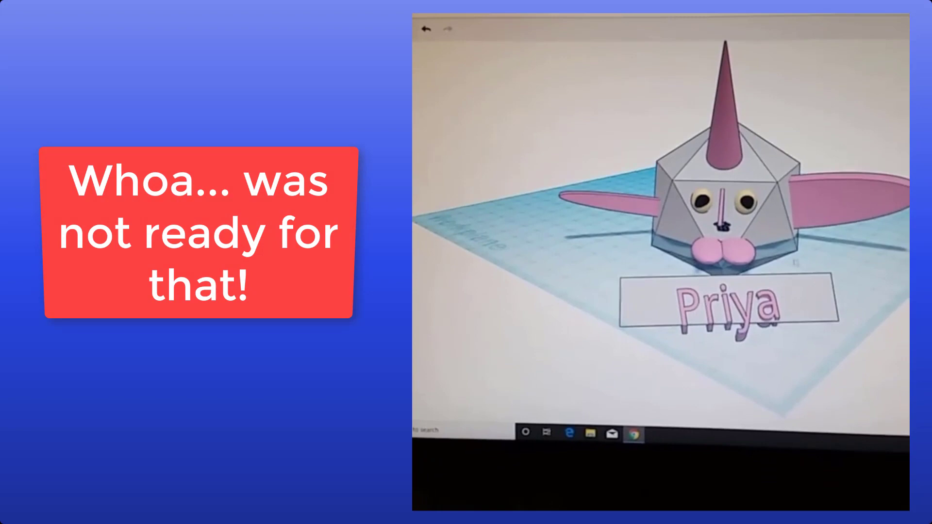
{"action": "right_click_drag", "start_coordinate": [728, 218], "coordinate": [750, 349]}
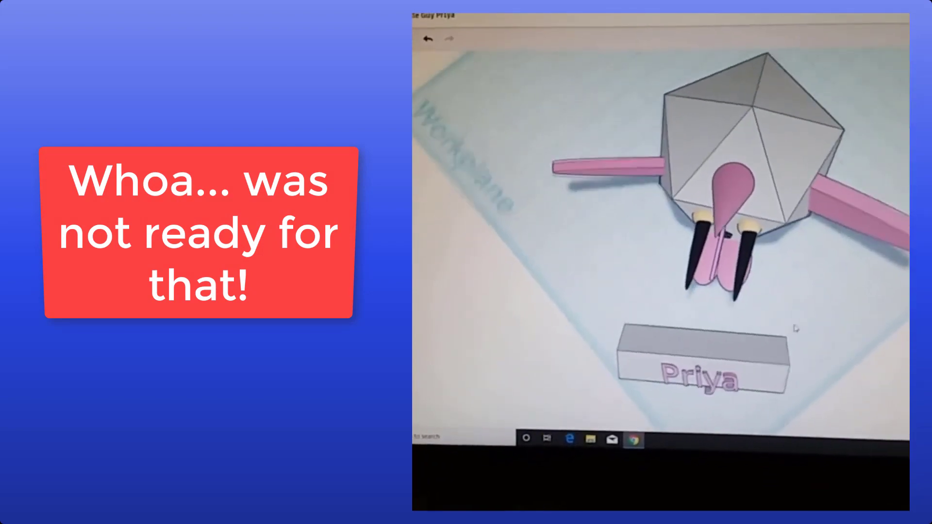
{"action": "mouse_move", "coordinate": [796, 329]}
{"action": "right_mouse_down"}
{"action": "mouse_move", "coordinate": [797, 189]}
{"action": "mouse_move", "coordinate": [736, 191]}
{"action": "right_mouse_up"}
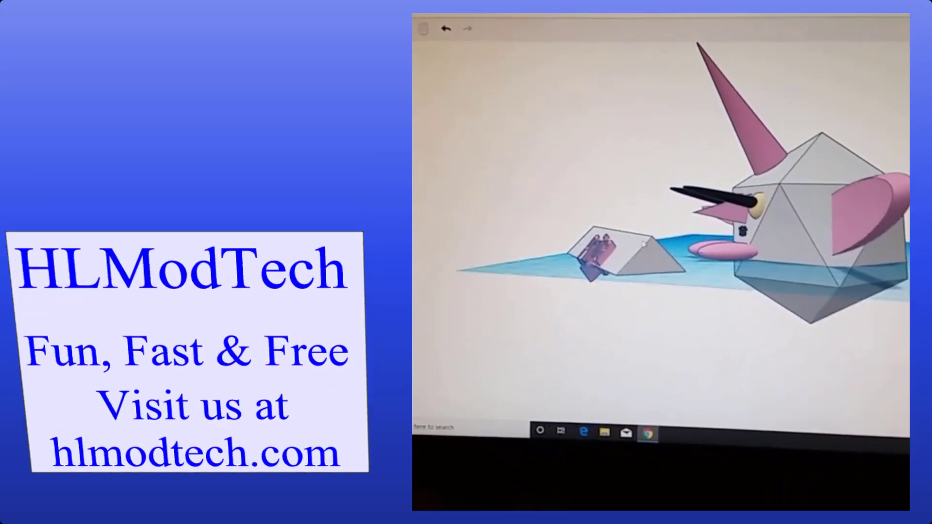
{"action": "mouse_move", "coordinate": [642, 244]}
{"action": "right_mouse_down"}
{"action": "mouse_move", "coordinate": [758, 223]}
{"action": "mouse_move", "coordinate": [797, 195]}
{"action": "mouse_move", "coordinate": [778, 251]}
{"action": "right_mouse_up"}
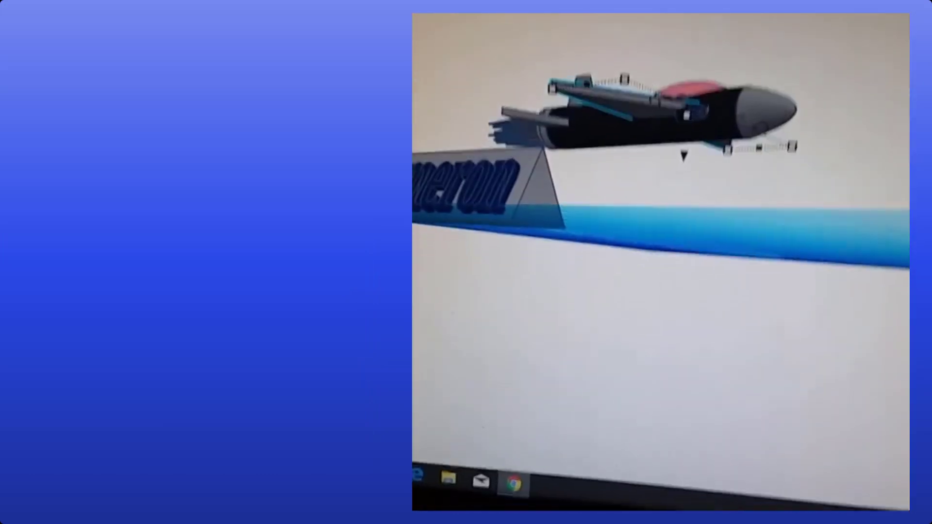
Orbit over the workplane around Kameron's black jet and its blue name label.
{"action": "right_click_drag", "start_coordinate": [683, 155], "coordinate": [707, 76]}
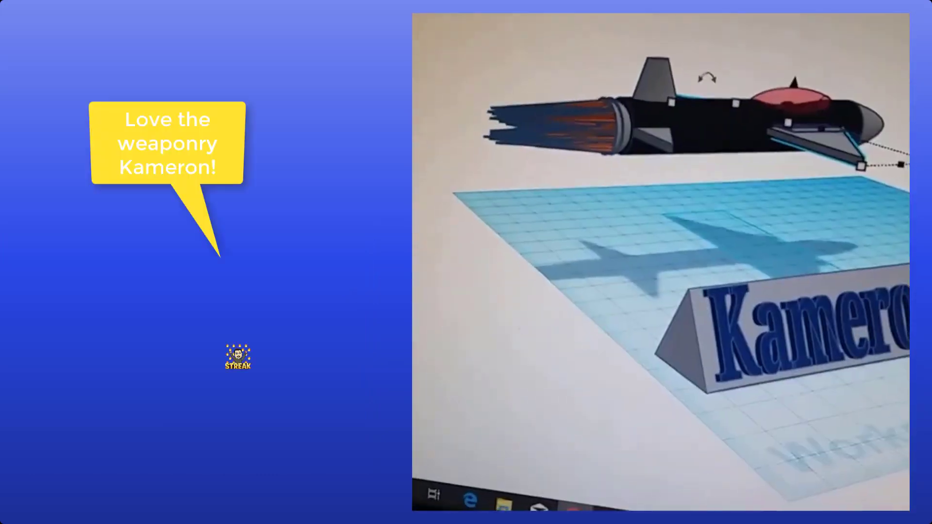